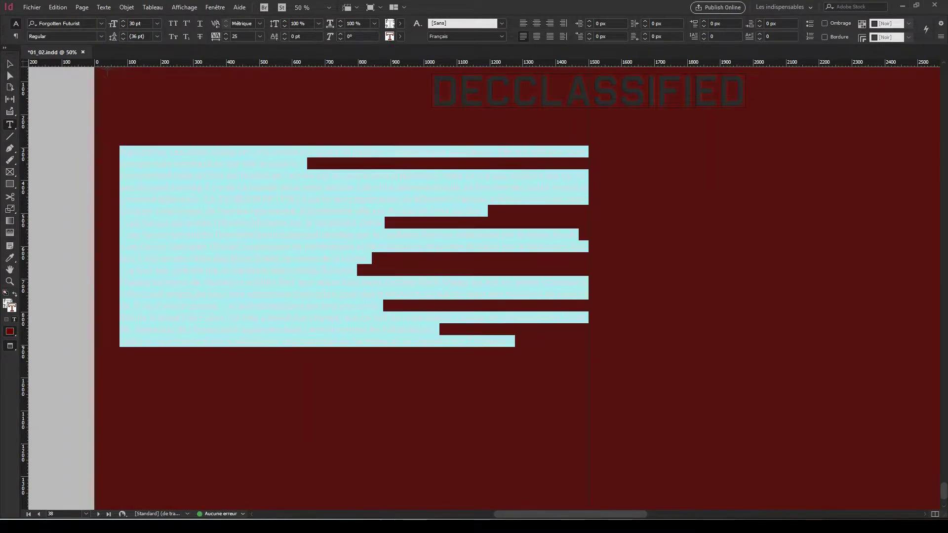
- Set the article's body text to plain dark lettering without the pale glow
key("Escape")
key("ctrl+1")
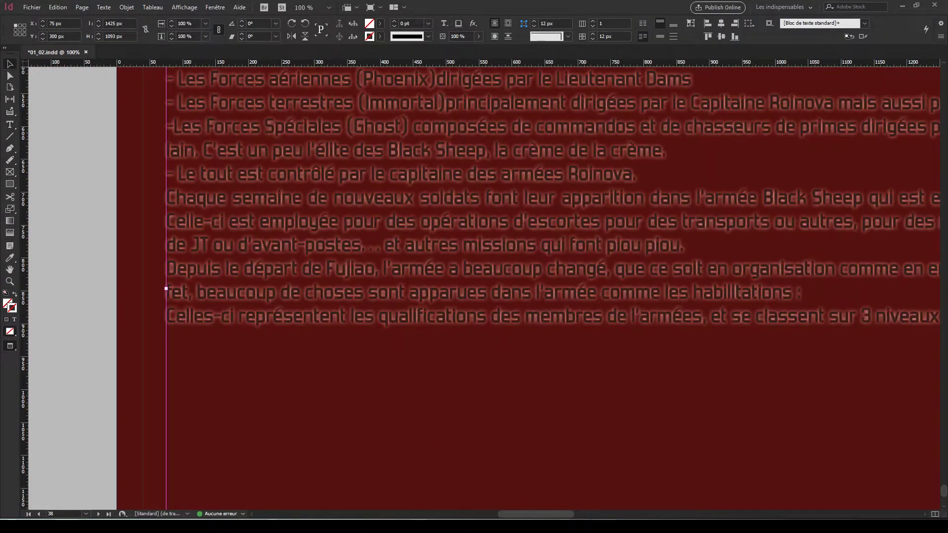
double_click(424, 114)
key("ctrl+a")
key("Escape")
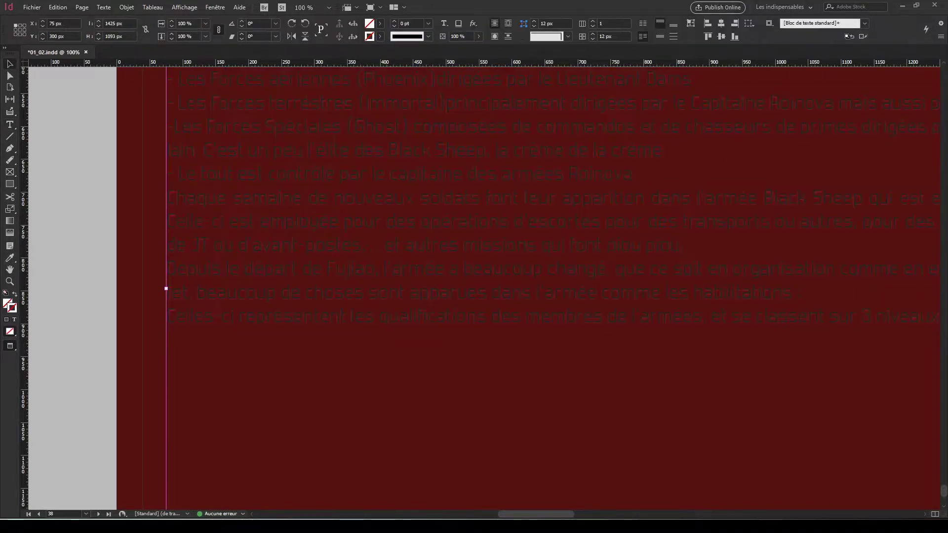
key("ctrl+5")
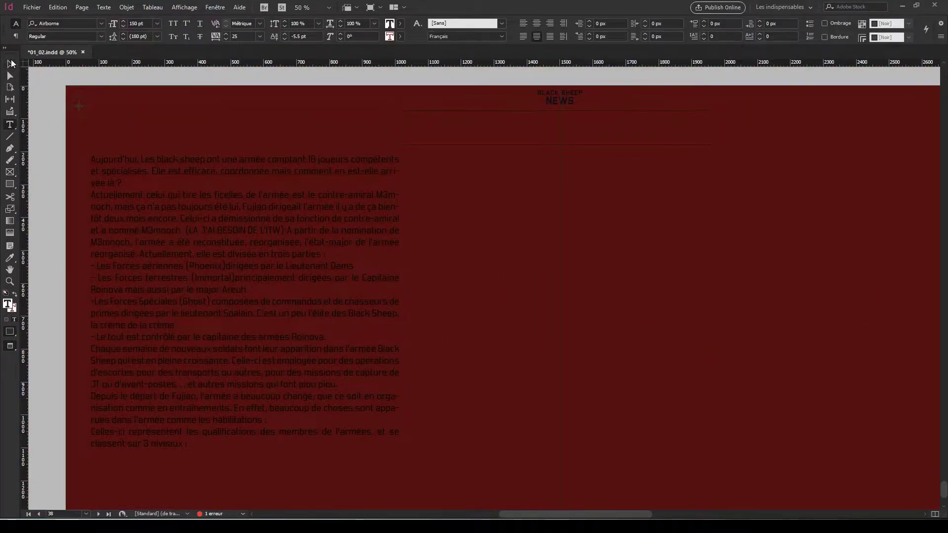
- Widen the headline text frame until the 150 pt DECCLASSIFIED title fits above the article
left_click_drag(717, 130, 818, 131)
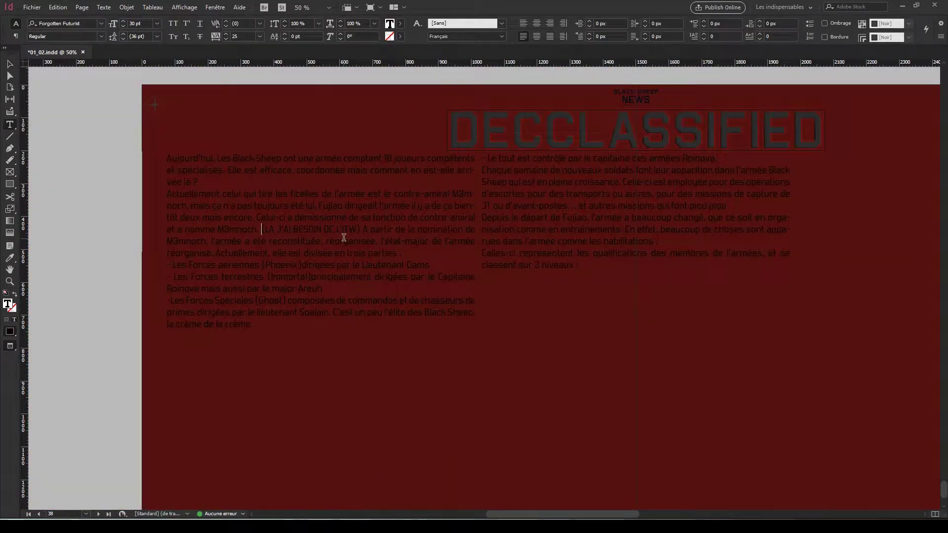
key("Escape")
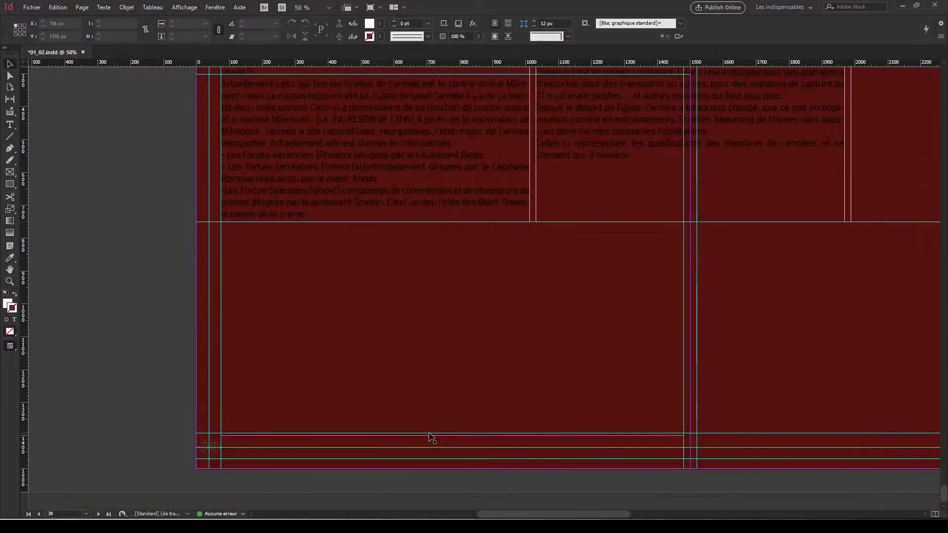
- Tighten the Air Force text and Phoenix Squadron logo block below the article and repeat it alongside for the next squadron
left_click(432, 438)
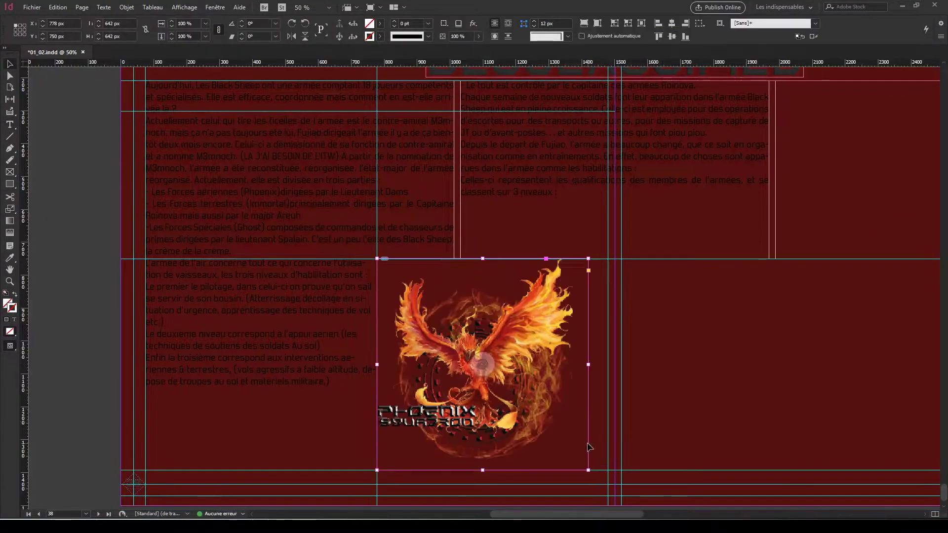
left_click_drag(590, 447, 488, 447)
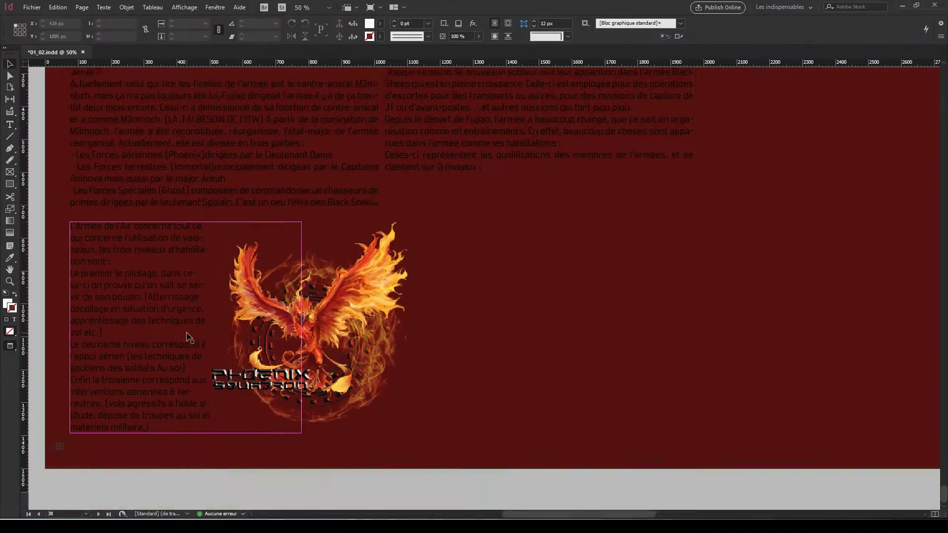
left_click_drag(152, 342, 504, 343)
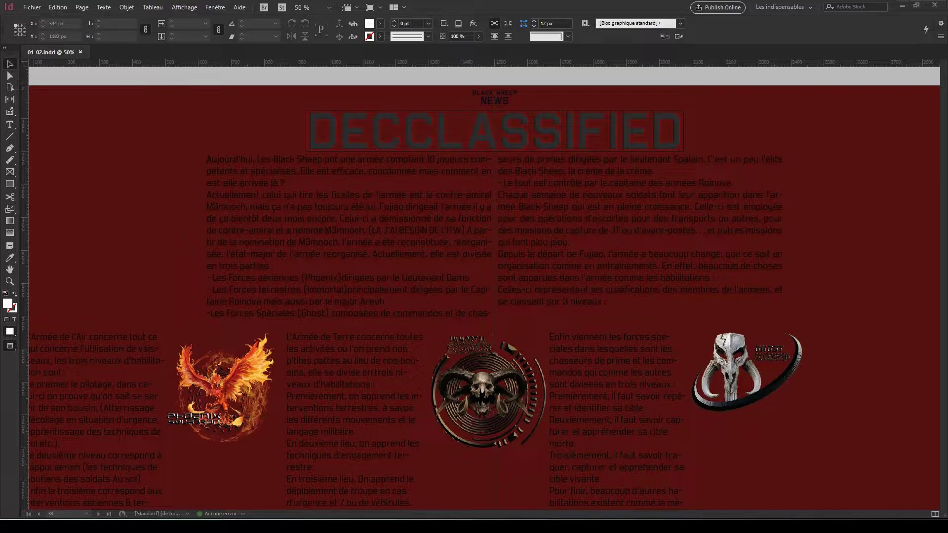
- Add a text frame for the closing paragraphs on other qualifications beside the Ghost Squadron column
scroll(484, 287, "right", 3)
scroll(484, 287, "down", 3)
key("t")
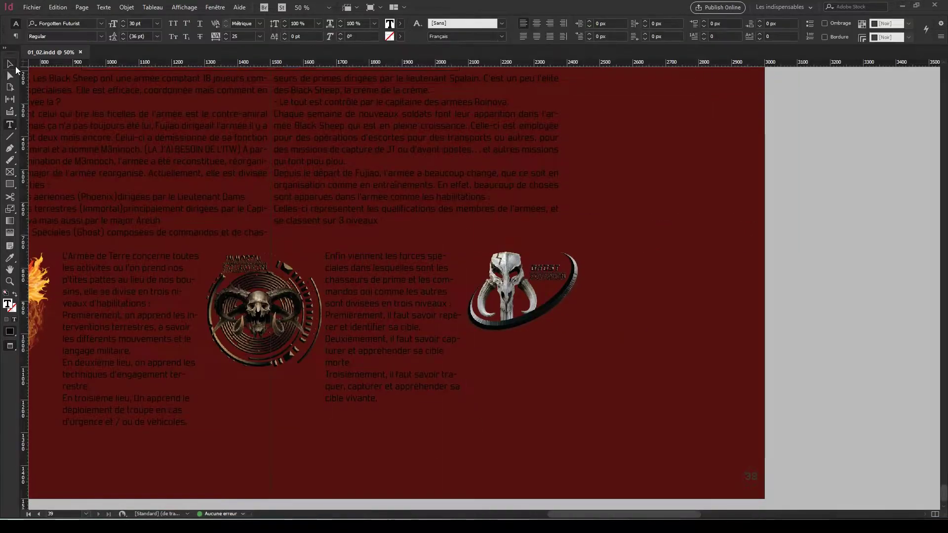
left_click_drag(508, 252, 543, 287)
left_click_drag(596, 515, 534, 515)
key("ctrl+0")
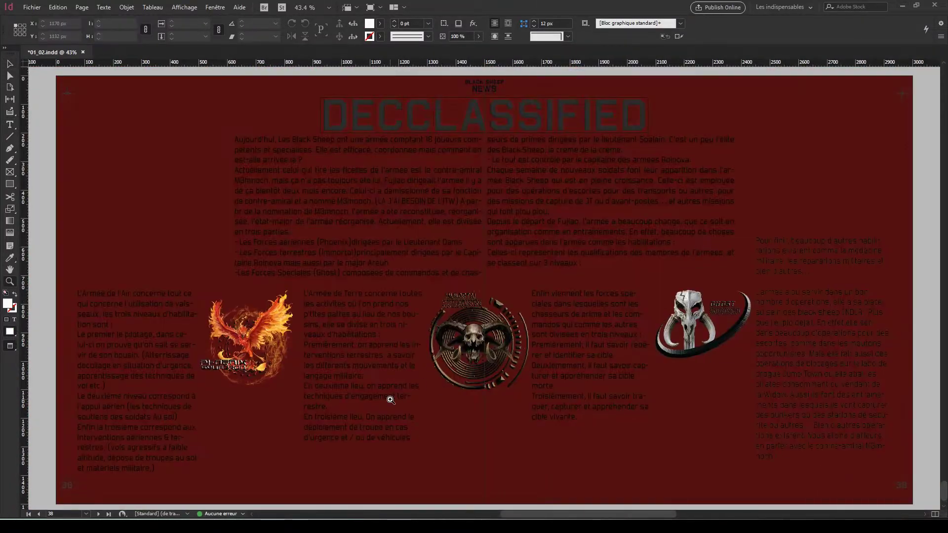
- Widen the introductory article frame to 2000 px and lay its text out in three columns with a 20 px gutter
left_click(307, 272)
left_click_drag(735, 212, 800, 203)
left_click_drag(387, 224, 351, 229)
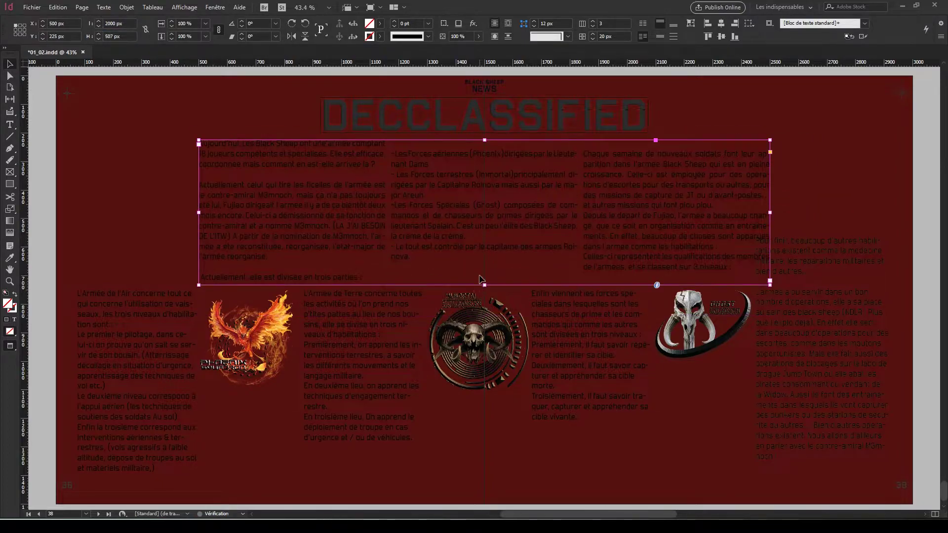
key("w")
key("w")
key("w")
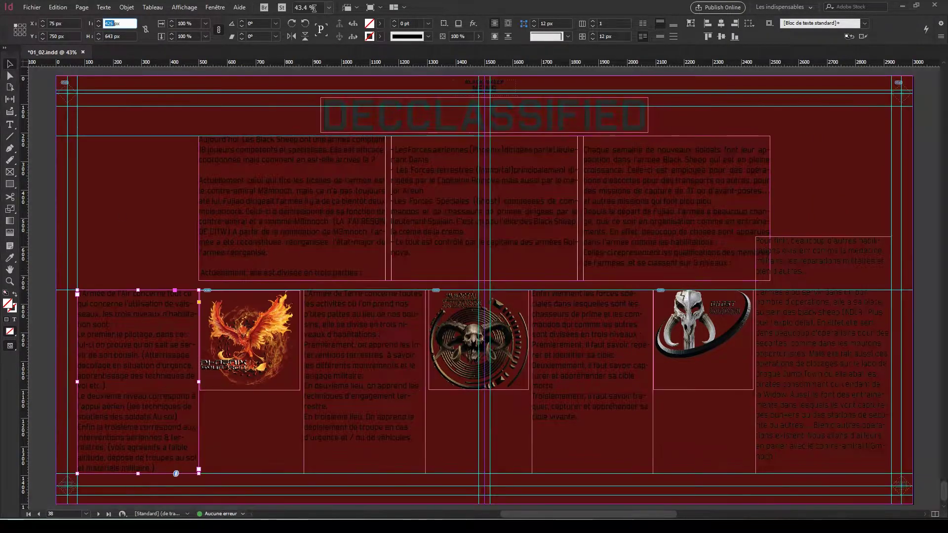
- Widen the three squadron text frames, move their logos down into the lower part of each column and space out the paragraphs
left_click_drag(282, 352, 261, 435)
left_click_drag(519, 339, 494, 423)
left_click_drag(706, 341, 685, 424)
key("t")
key("v")
key("w")
left_click(173, 303)
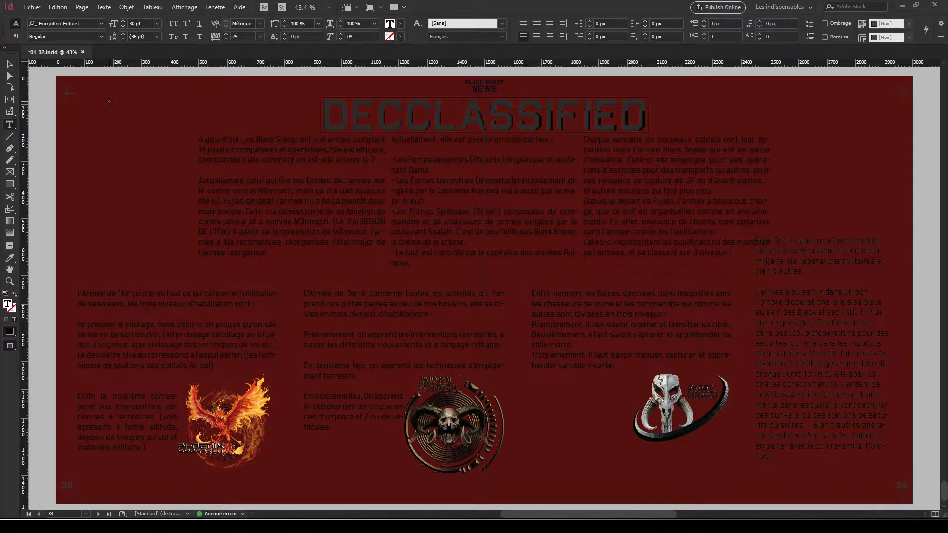
- Move the three-column article frame to the spread's left margin at X 75 px, Y 210 px
left_click(773, 312)
key("w")
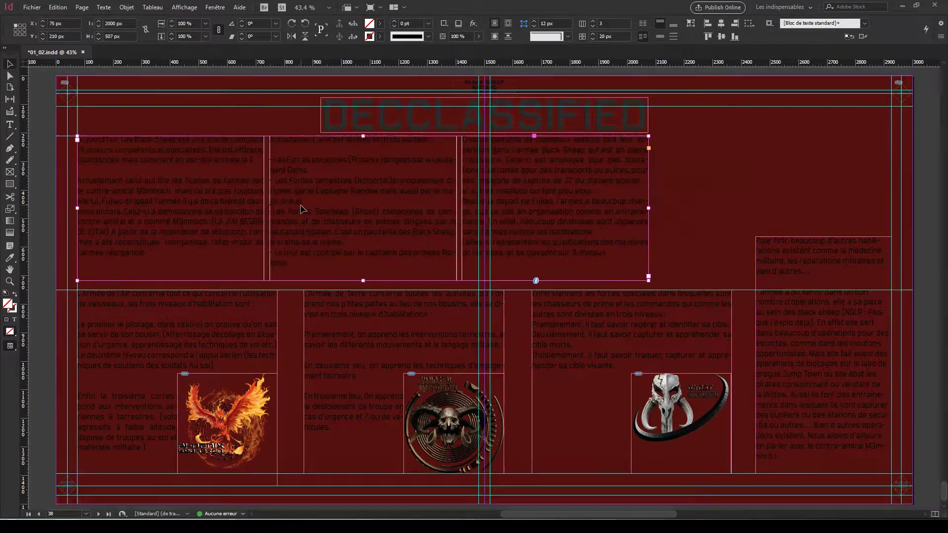
key("ctrl+equal")
key("ctrl+equal")
key("ctrl+equal")
key("ctrl+minus")
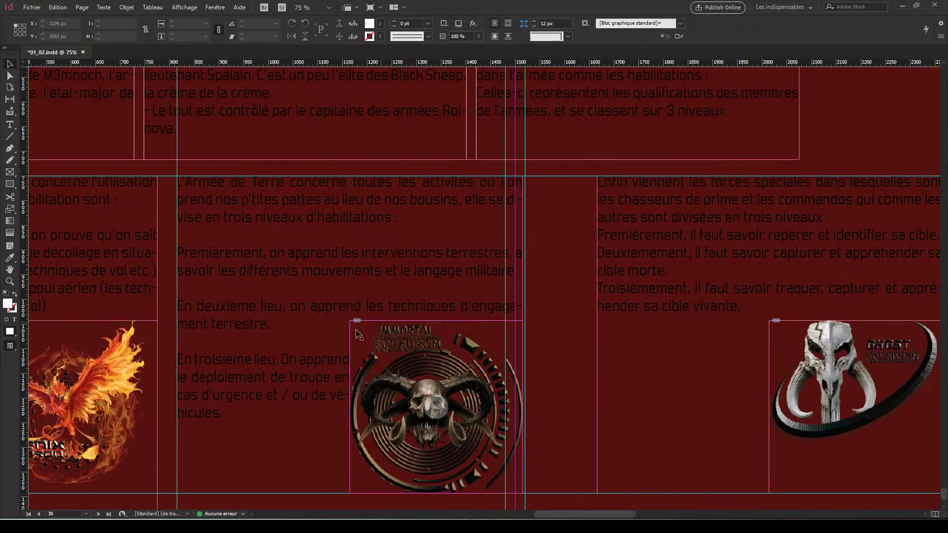
- Align the closing text frame with the lower row at Y 750 px and widen it until all its text fits
scroll(543, 346, "right", 5)
key("ctrl+minus")
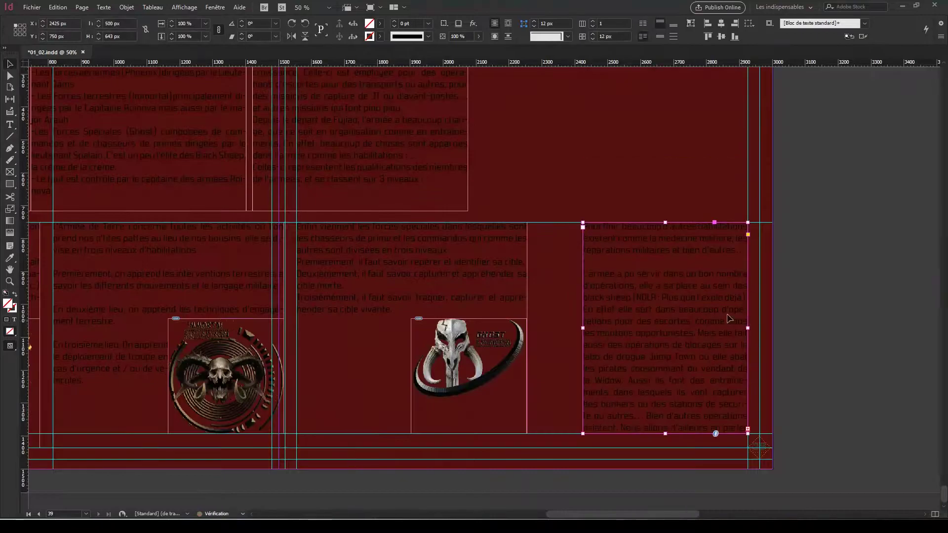
key("ctrl+equal")
key("ctrl+equal")
left_click(205, 360)
key("ctrl+minus")
scroll(429, 302, "up", 8)
scroll(421, 311, "down", 3)
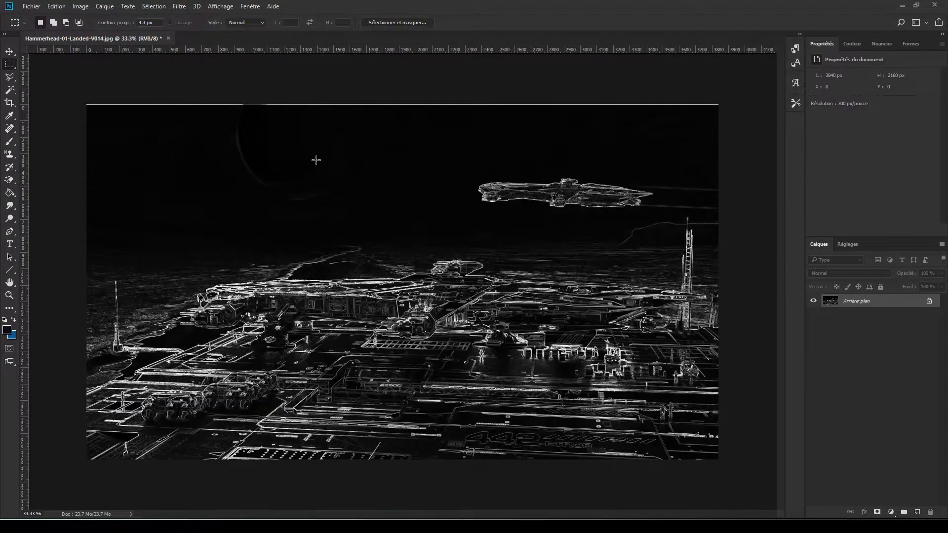
- In Photoshop, convert the Hammerhead image to a glowing-edge background and change the Army logo layer's blend mode over the dark red fill
key("Return")
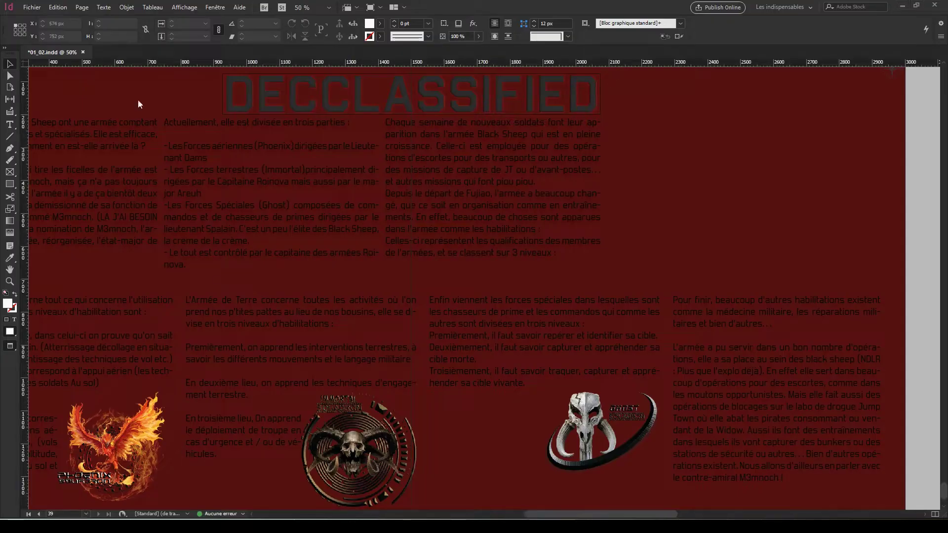
scroll(475, 287, "left", 3)
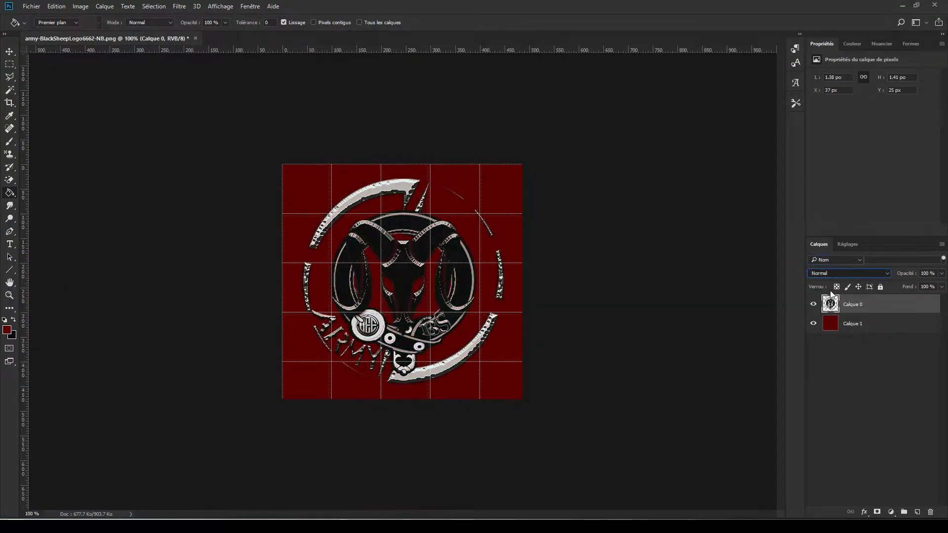
scroll(861, 275, "down", 9)
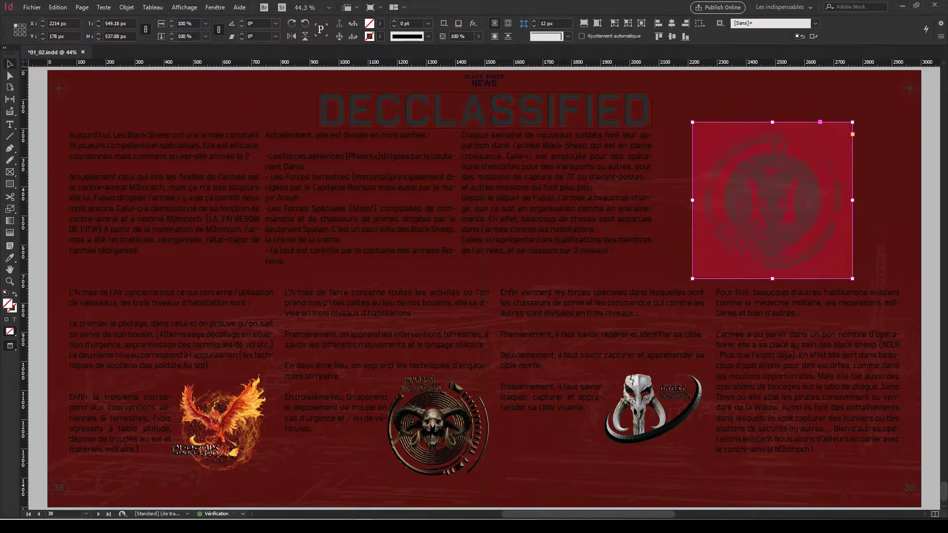
- In InDesign, narrow the Army logo's frame to about 513 px and place it beside the three-column article
left_click_drag(693, 200, 700, 204)
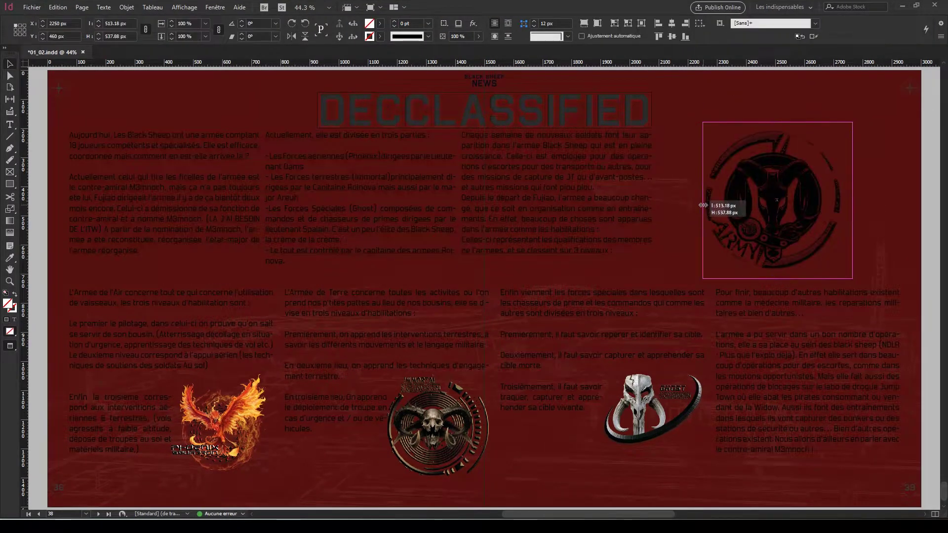
left_click_drag(796, 187, 691, 299)
key("ctrl+equal")
key("ctrl+equal")
key("ctrl+equal")
left_click_drag(297, 461, 342, 410)
key("ctrl+alt+0")
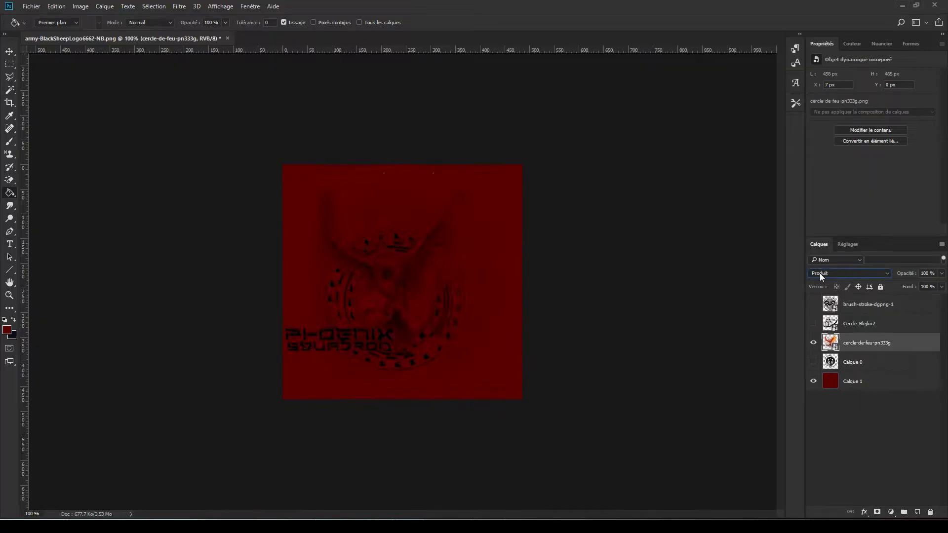
- Change the Phoenix logo layer's blend mode over dark red in Photoshop, then return to the squadron logos in the InDesign spread
scroll(825, 271, "down", 3)
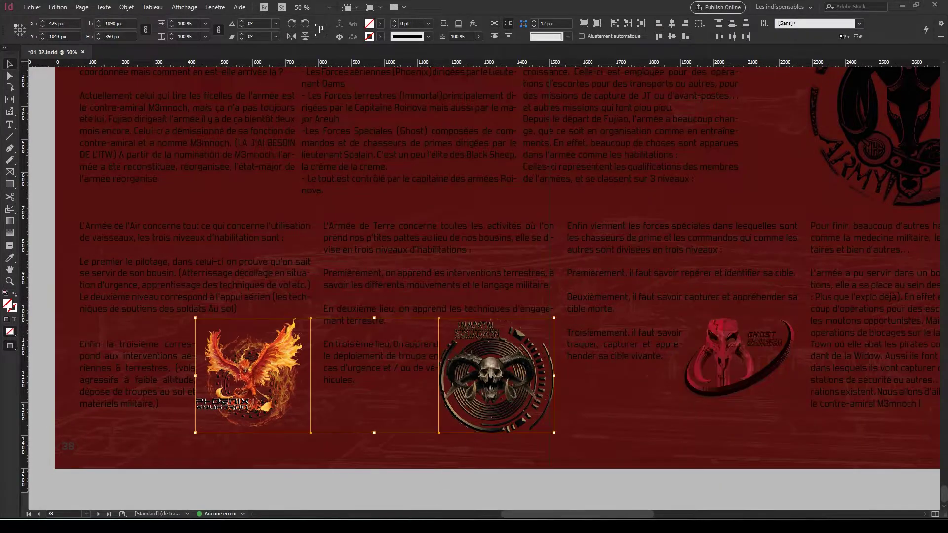
left_click(238, 202)
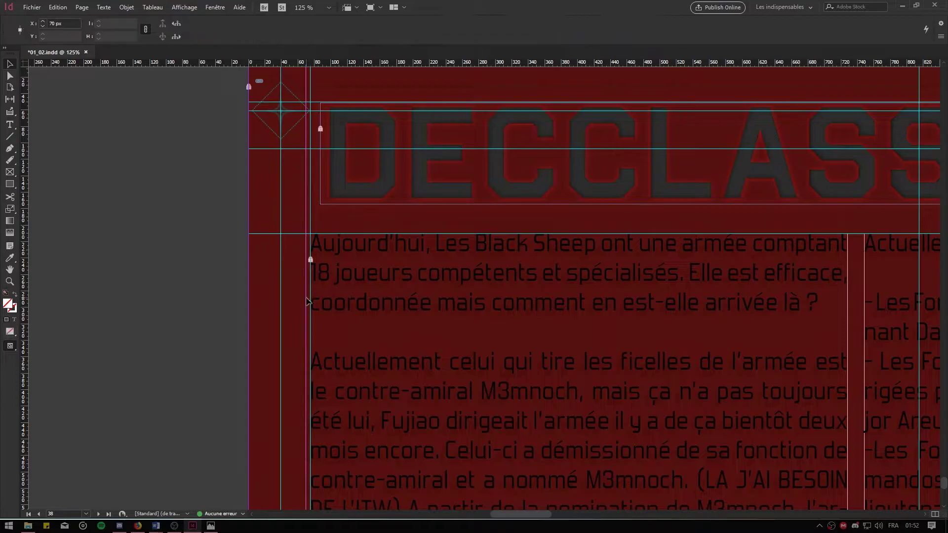
- Place ruler guides just outside the three-column article, including a horizontal one at Y 705 px
left_click_drag(394, 234, 393, 233)
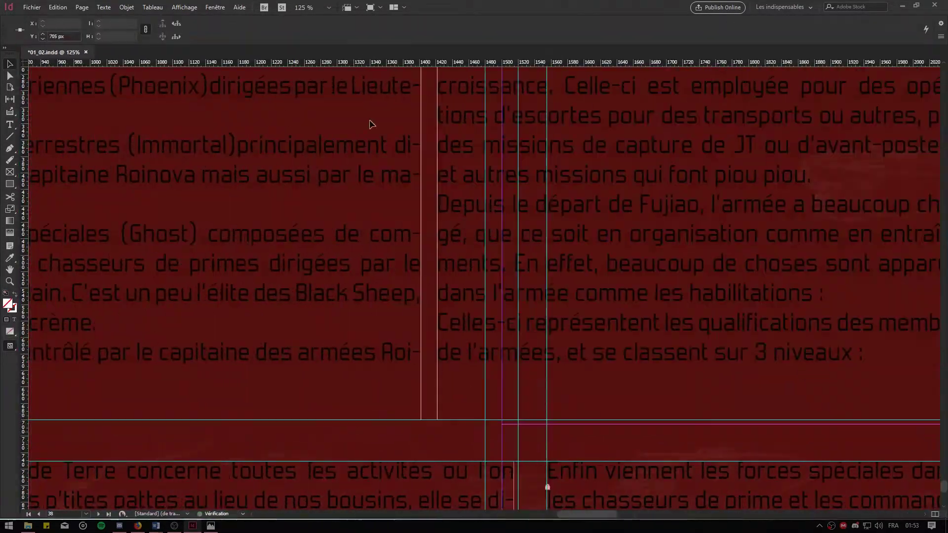
left_click_drag(440, 374, 439, 375)
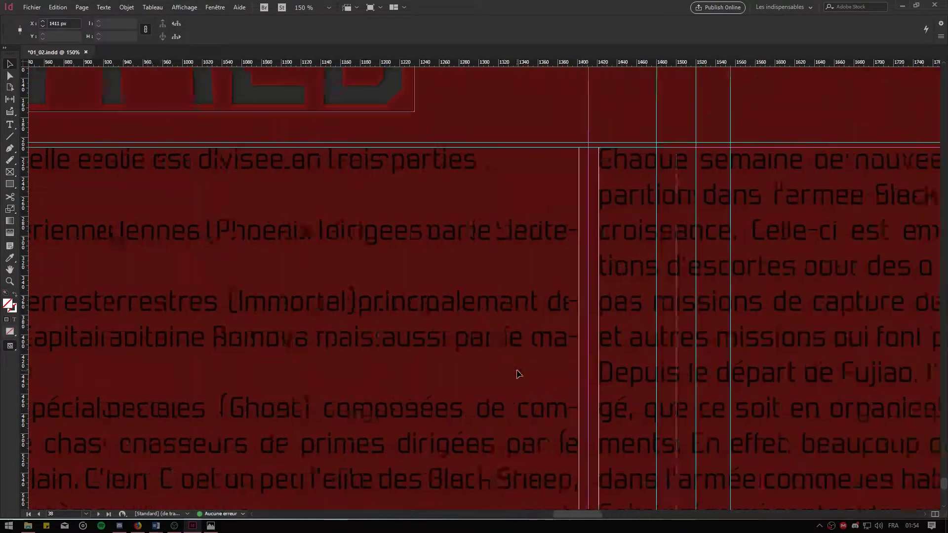
left_click_drag(365, 335, 366, 335)
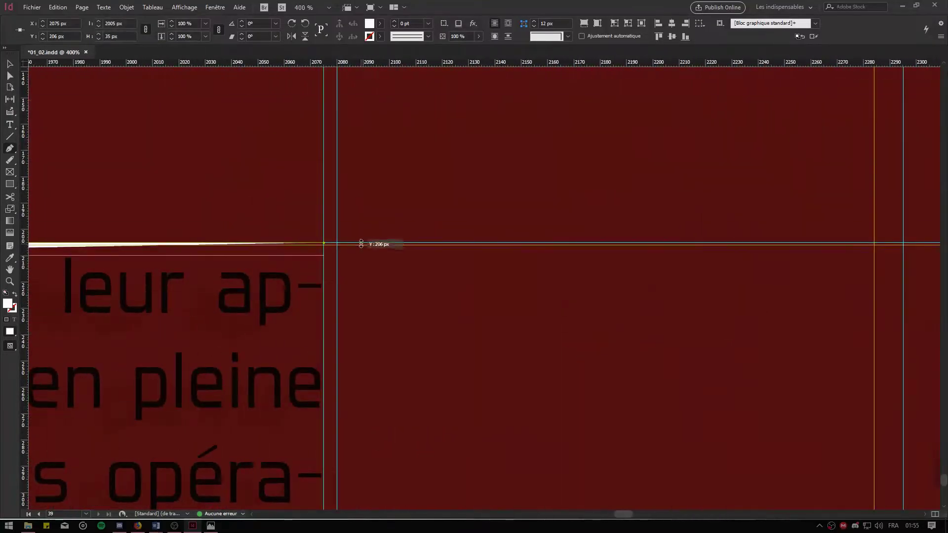
- Give the path drawn above the article no fill and a solid 1 pt black stroke, and open its scaling options
left_click(380, 23)
left_click(309, 89)
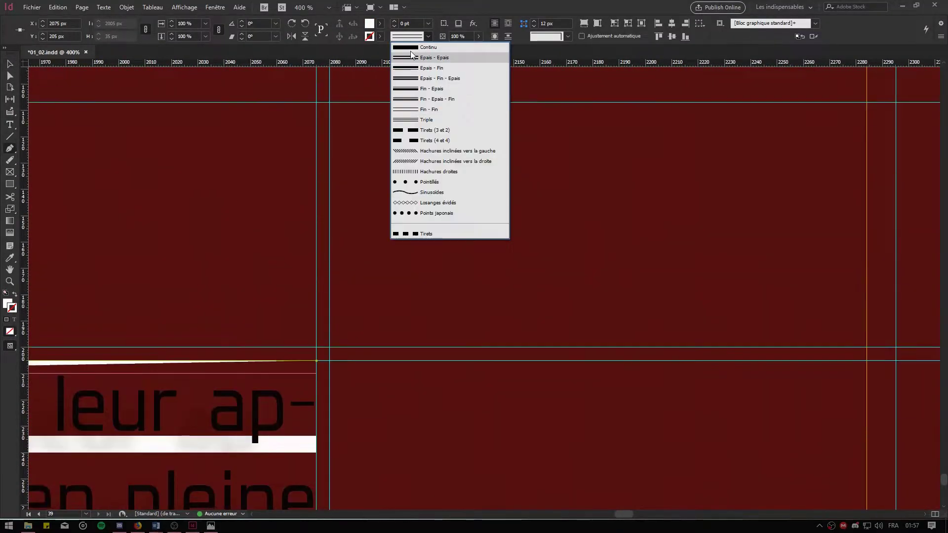
left_click(407, 69)
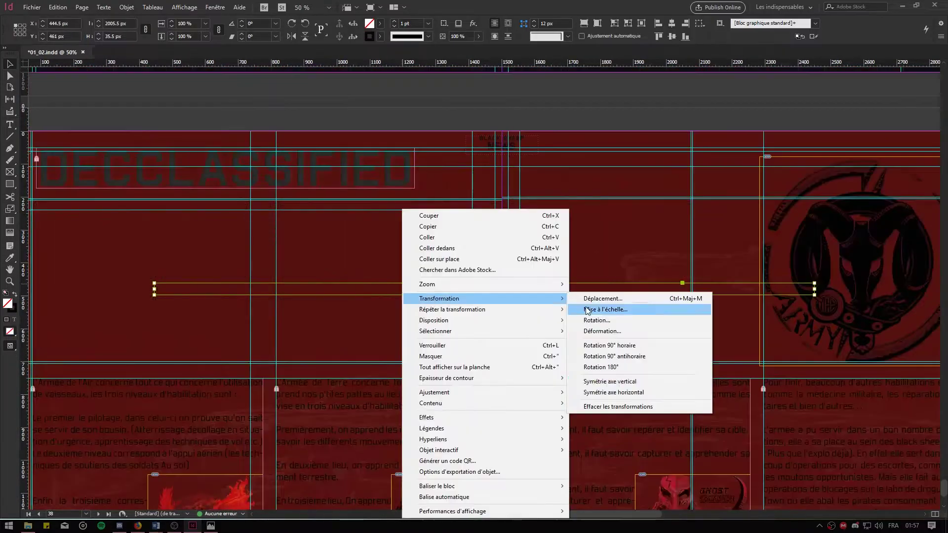
left_click(587, 310)
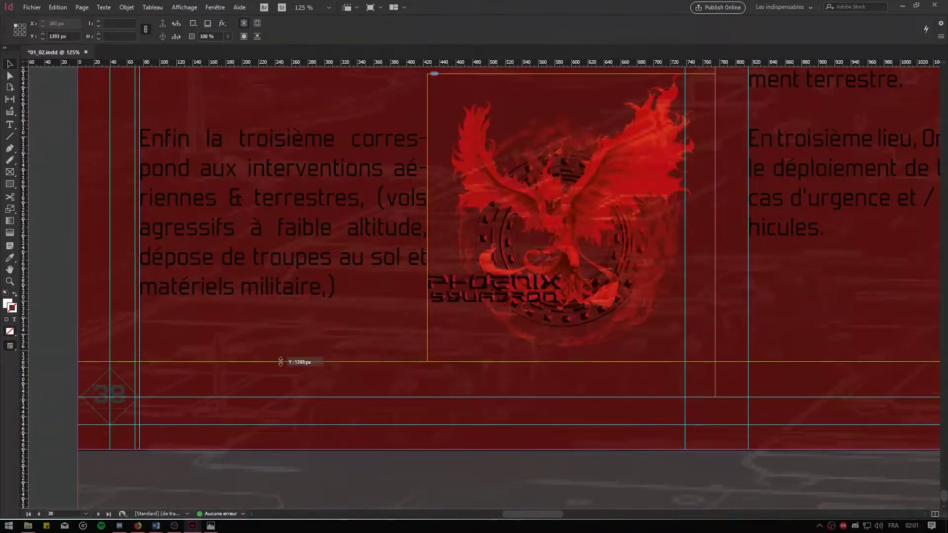
- Place more guides around the article and lower columns, including a vertical one at X 2255 px along the Ghost logo's edge
scroll(276, 220, "up", 6)
left_click_drag(281, 362, 271, 233)
scroll(271, 233, "up", 4)
scroll(529, 324, "down", 6)
left_click_drag(462, 315, 525, 290)
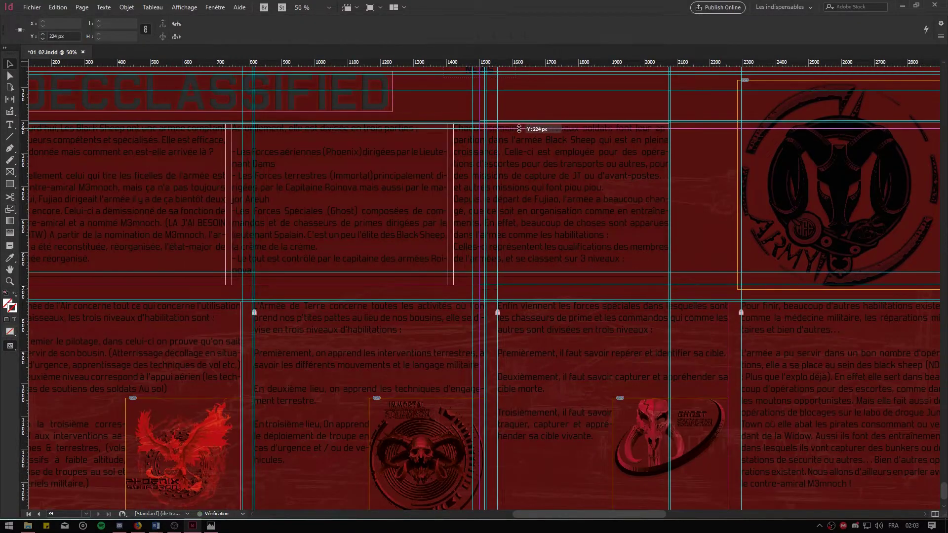
left_click_drag(519, 128, 408, 101)
scroll(408, 102, "down", 2)
scroll(526, 464, "up", 2)
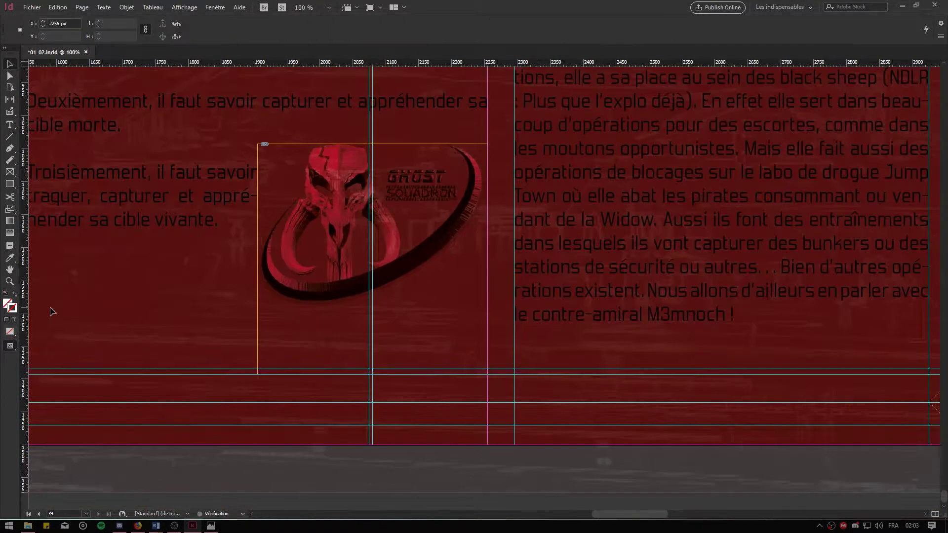
- Place a horizontal guide at Y 1393 px beneath the lower text columns and open the calculator
scroll(526, 465, "up", 3)
scroll(527, 464, "down", 3)
left_click_drag(398, 368, 519, 404)
scroll(518, 404, "down", 4)
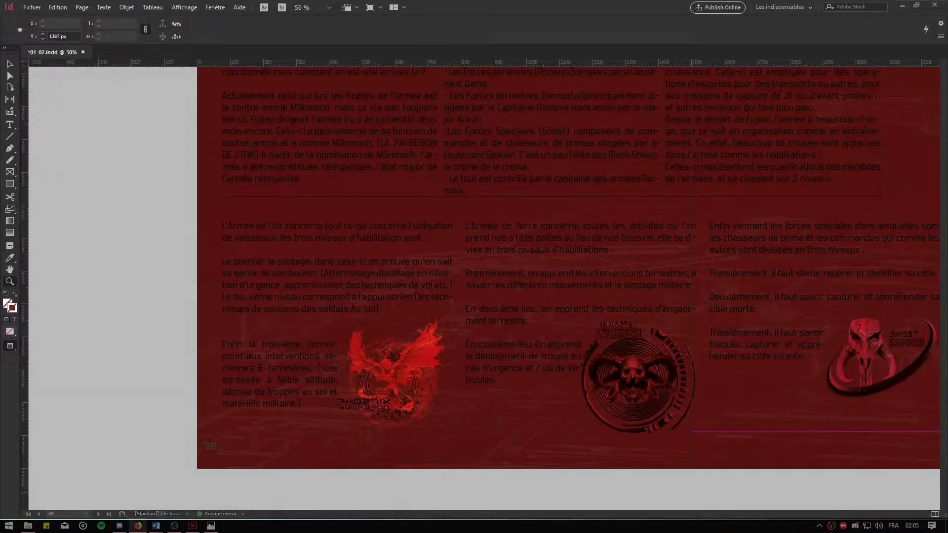
scroll(501, 352, "up", 5)
left_click_drag(393, 282, 393, 280)
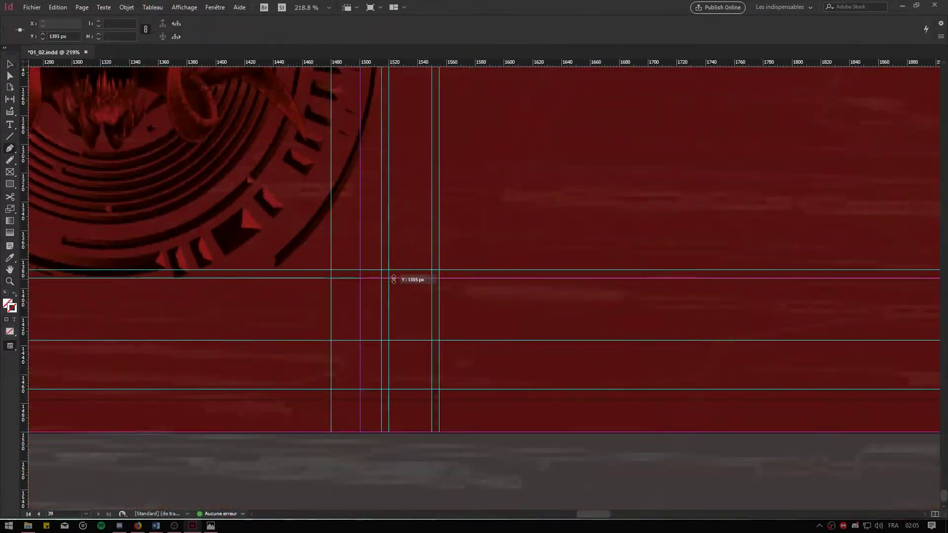
key("super")
key("super")
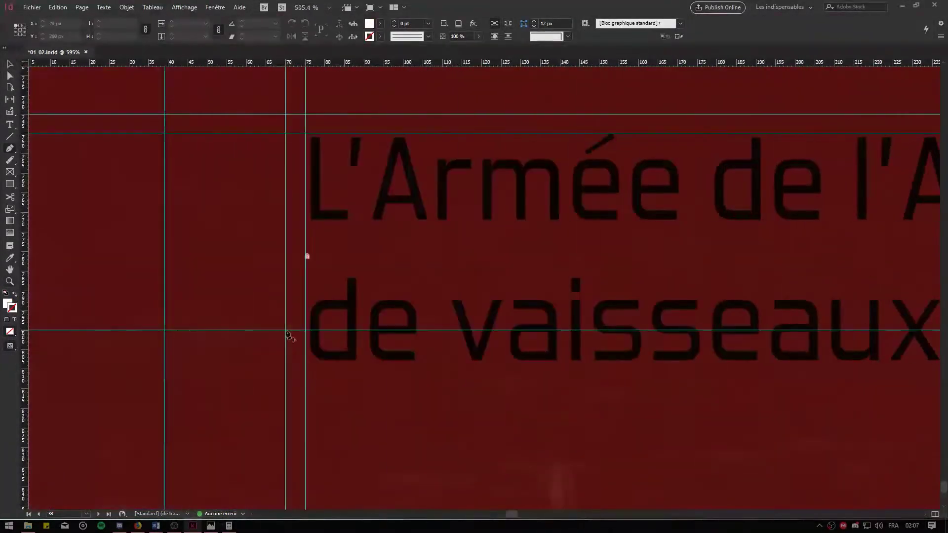
- Move the vertical line between the first two lower columns to X 794.5 px and set its length to 450 px
scroll(286, 332, "right", 3)
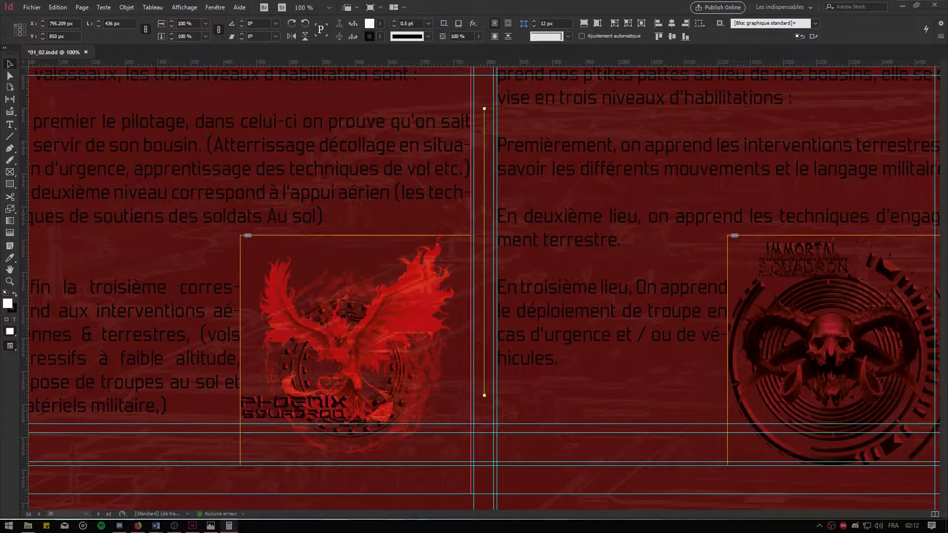
scroll(494, 51, "up", 2)
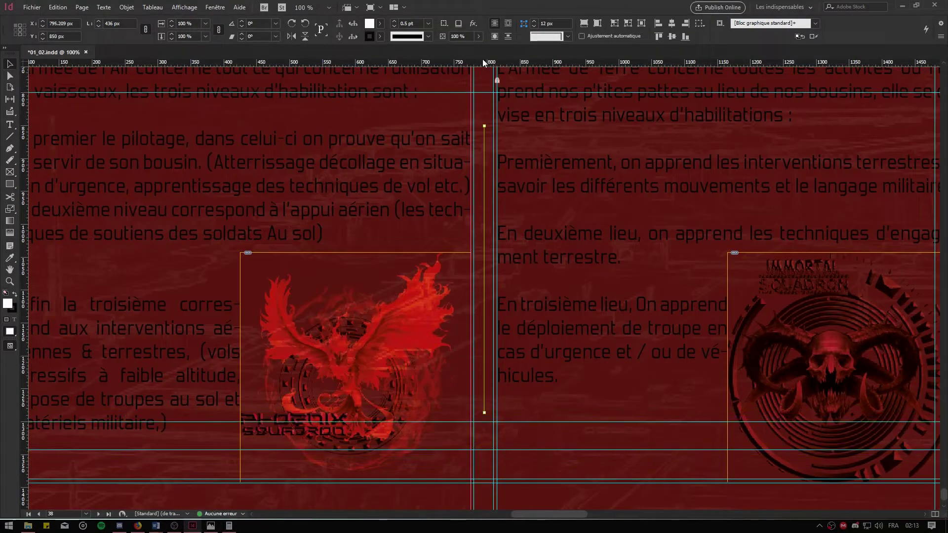
type("450")
key("Return")
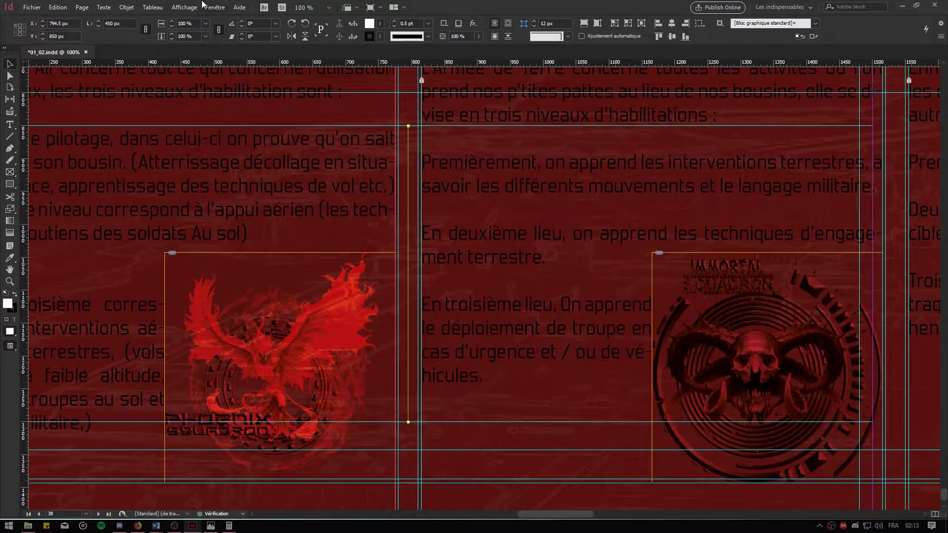
- Shift the vertical line 740 px along X to the gutter between the second and third lower columns and set its Y to 875 px
type("+740")
key("Tab")
type("875")
key("Return")
- Preview the whole spread without guides to examine the columns, logos and separator lines
scroll(563, 341, "down", 2)
scroll(563, 341, "up", 1)
left_click(477, 110)
key("w")
key("ctrl+alt+0")
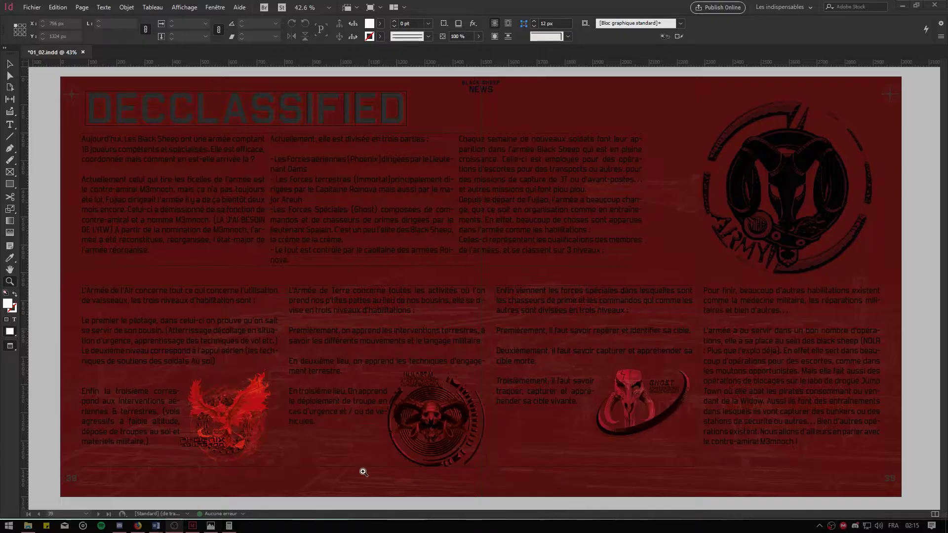
left_click(406, 478)
key("w")
scroll(116, 218, "right", 5)
key("ctrl+alt+equal")
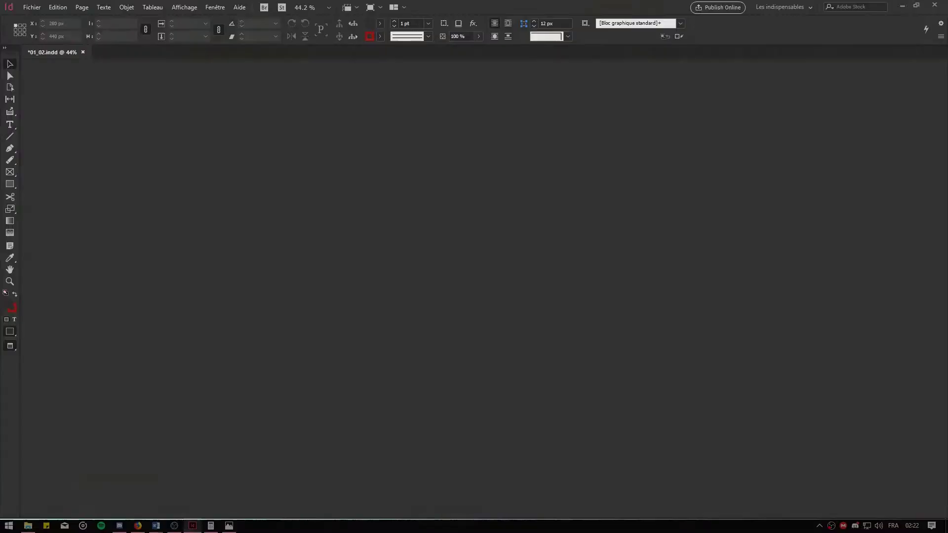
- Turn the text of the three-column article and the lower columns white
key("alt+F4")
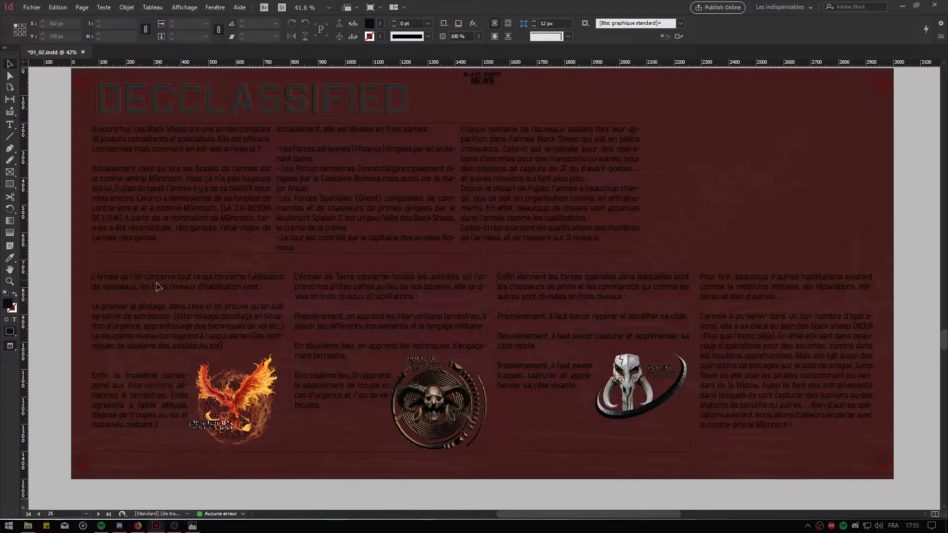
key("Escape")
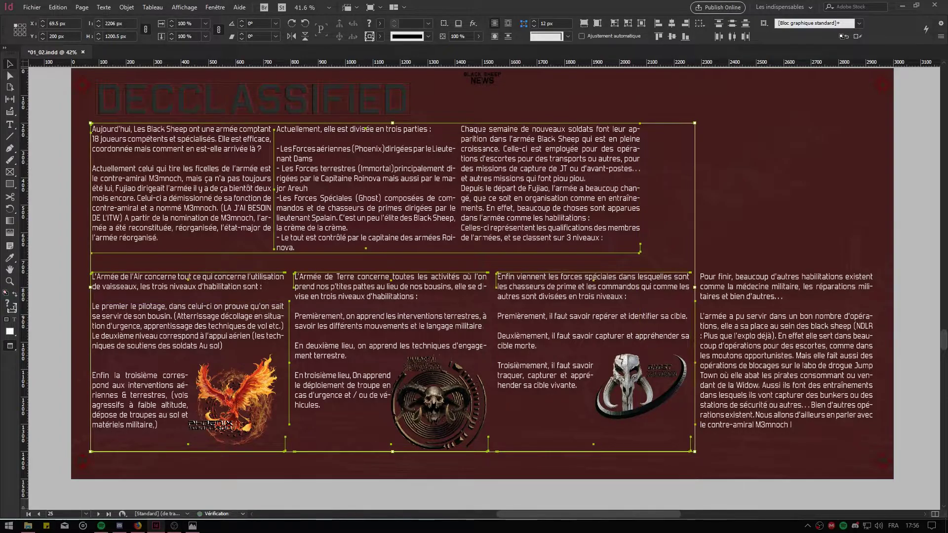
left_click(32, 7)
left_click(179, 195)
key("Return")
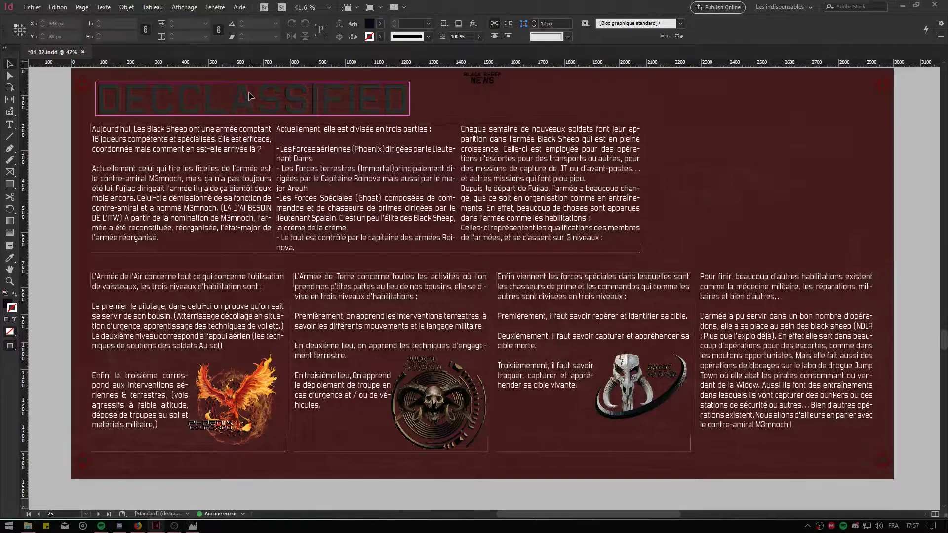
- Extend the heading to "DECCLASSIFIED: ARMY BS" and widen its text frame to 2100 px
key("ctrl+equal")
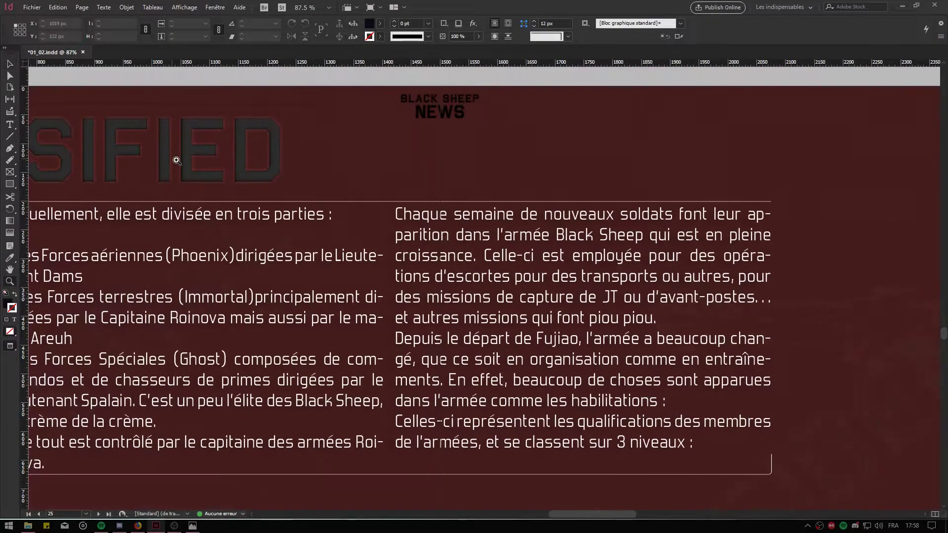
key("ctrl+minus")
key("ctrl+minus")
key("ctrl+minus")
key("v")
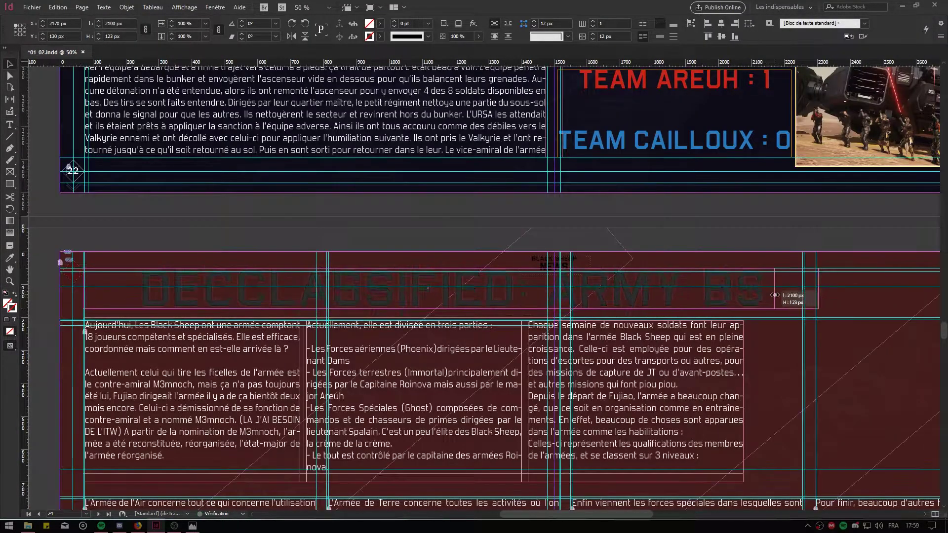
- Choose the Black Sheep News folder for the optimised army-BlackSheepLogo6662-NB.png and position the army logo above the fourth lower column in the layout
scroll(441, 204, "down", 8)
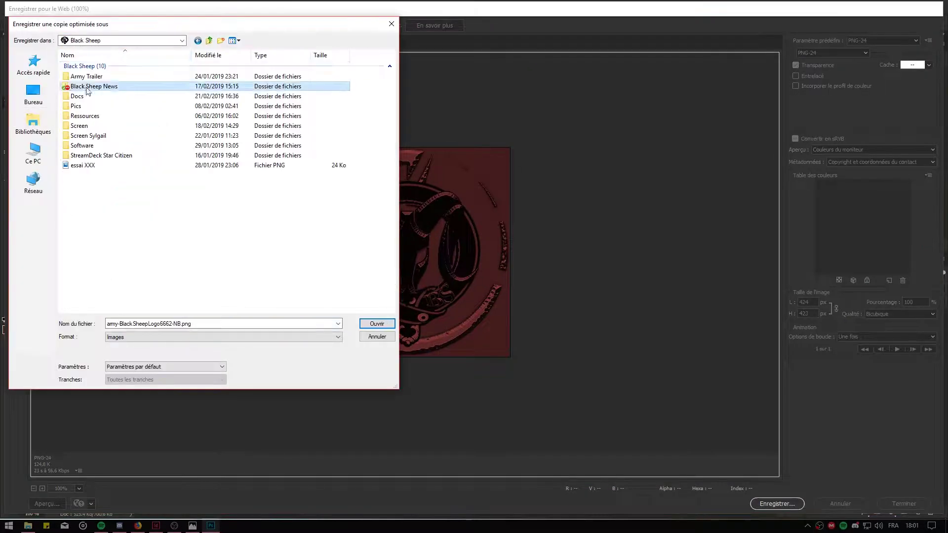
double_click(87, 86)
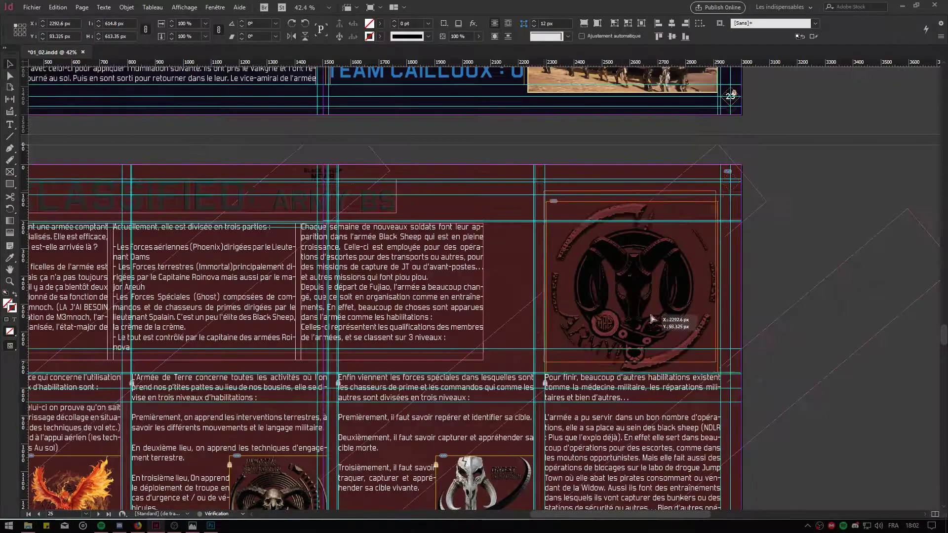
left_click(708, 200)
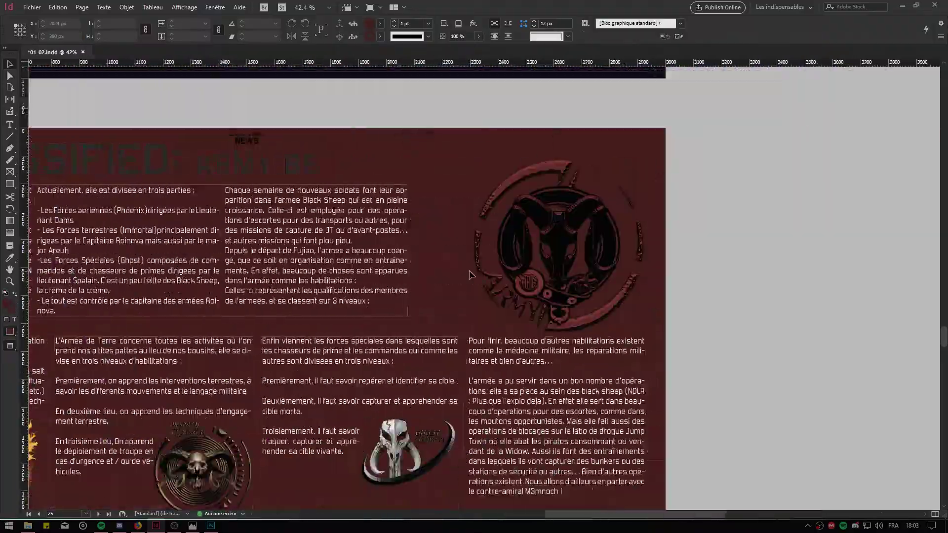